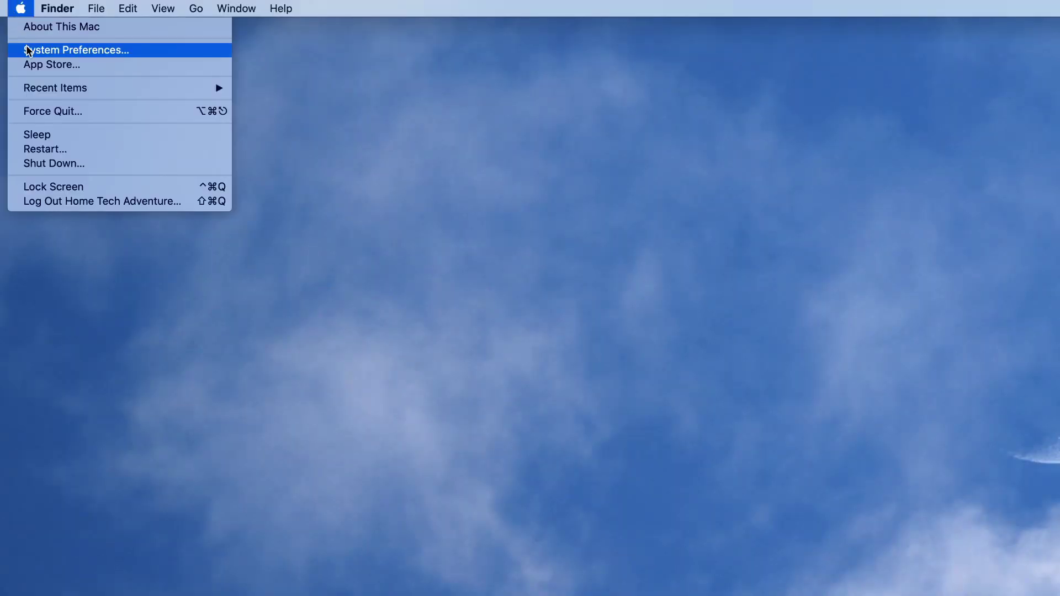
Open macOS System Preferences from the Apple menu and go to the Mouse pane.
left_click(28, 50)
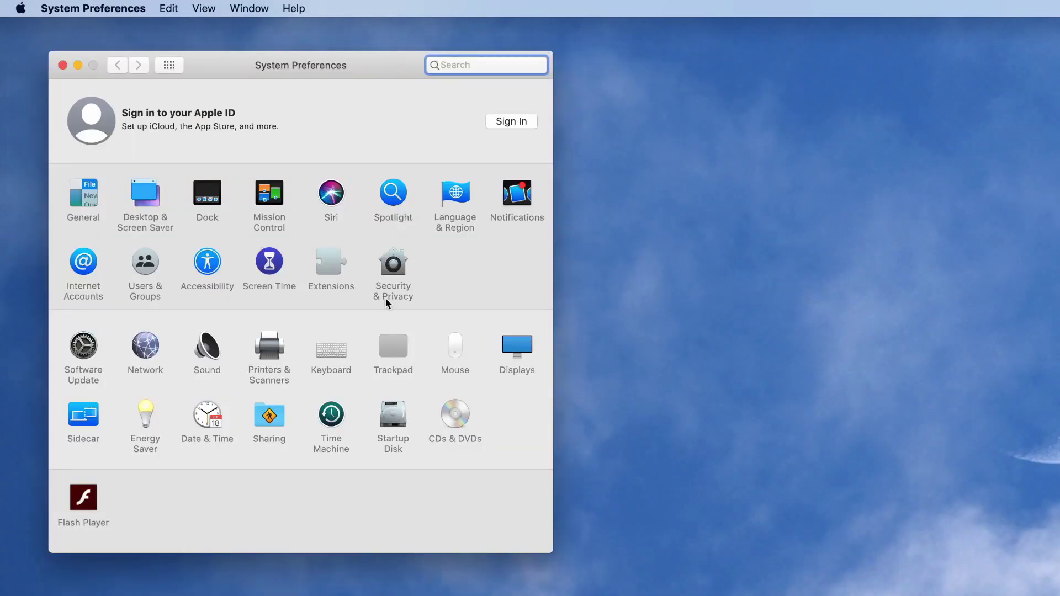
left_click(451, 345)
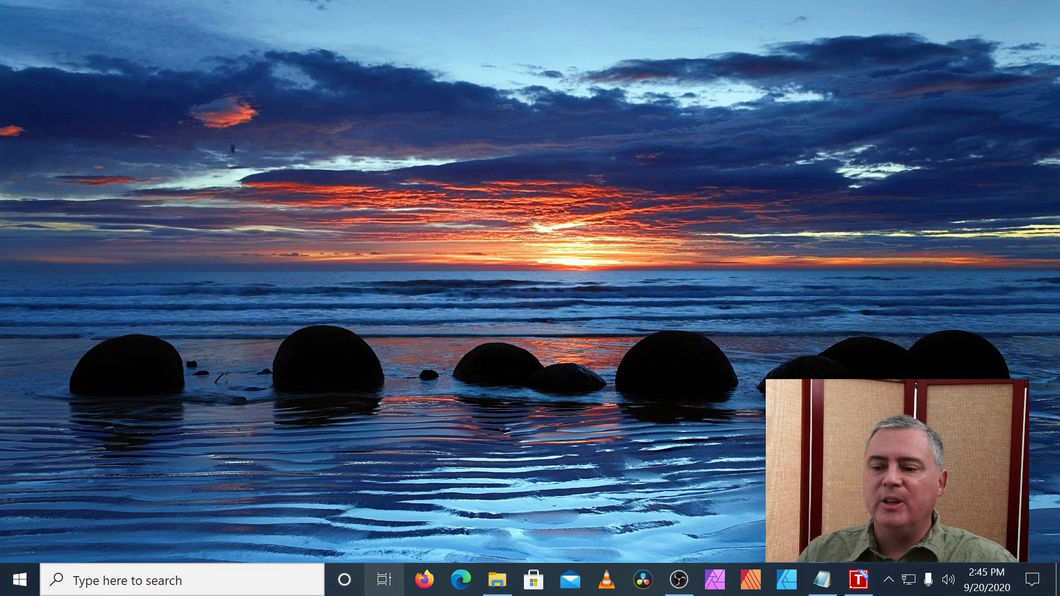
Open a blank Notepad, launch Device Manager by searching 'dev', and expand Mice and other pointing devices.
left_click(821, 580)
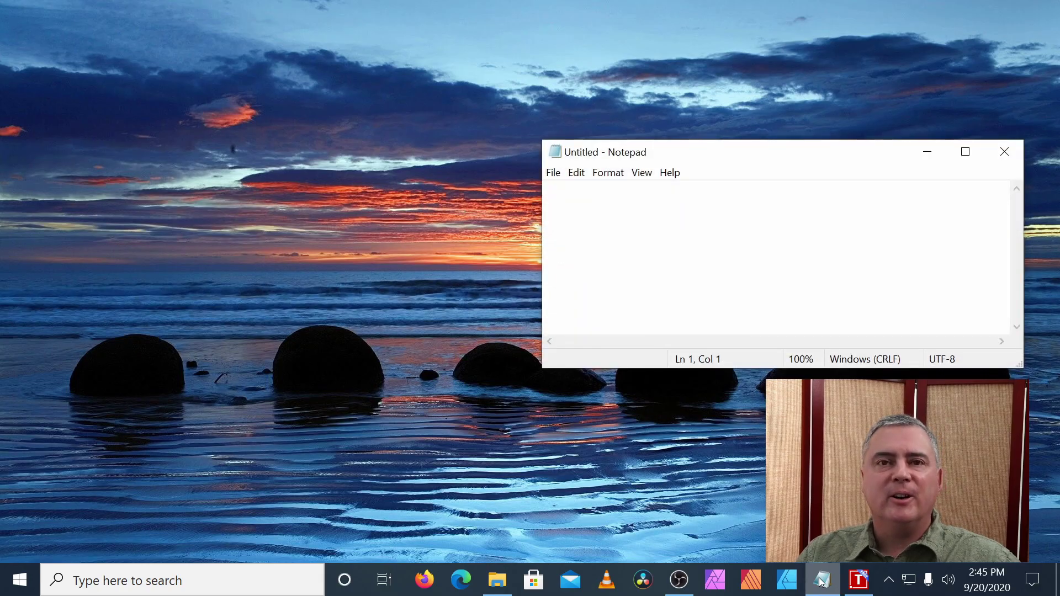
left_click(84, 585)
type("de")
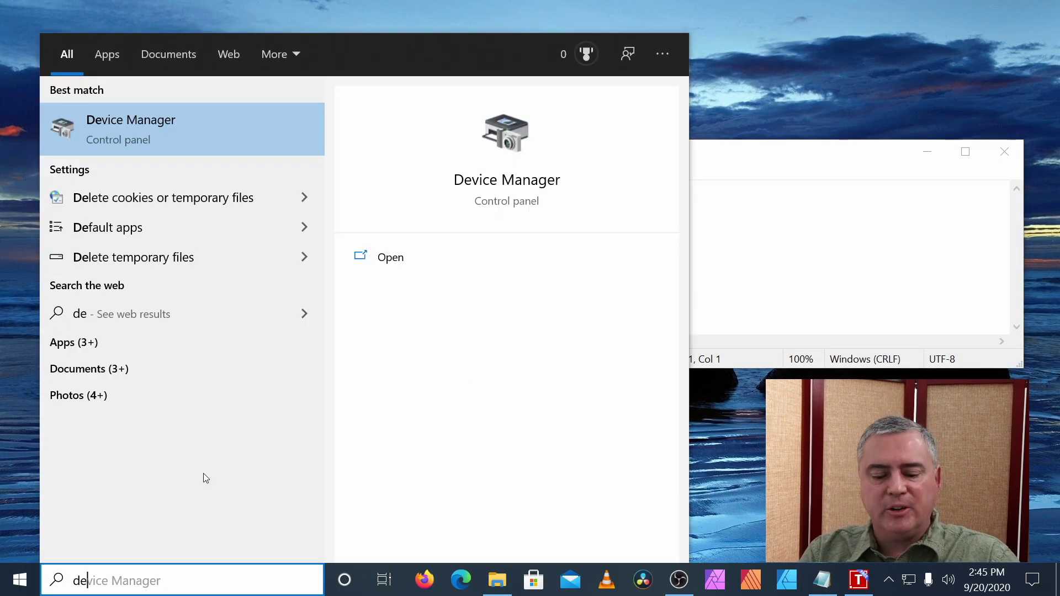
type("v")
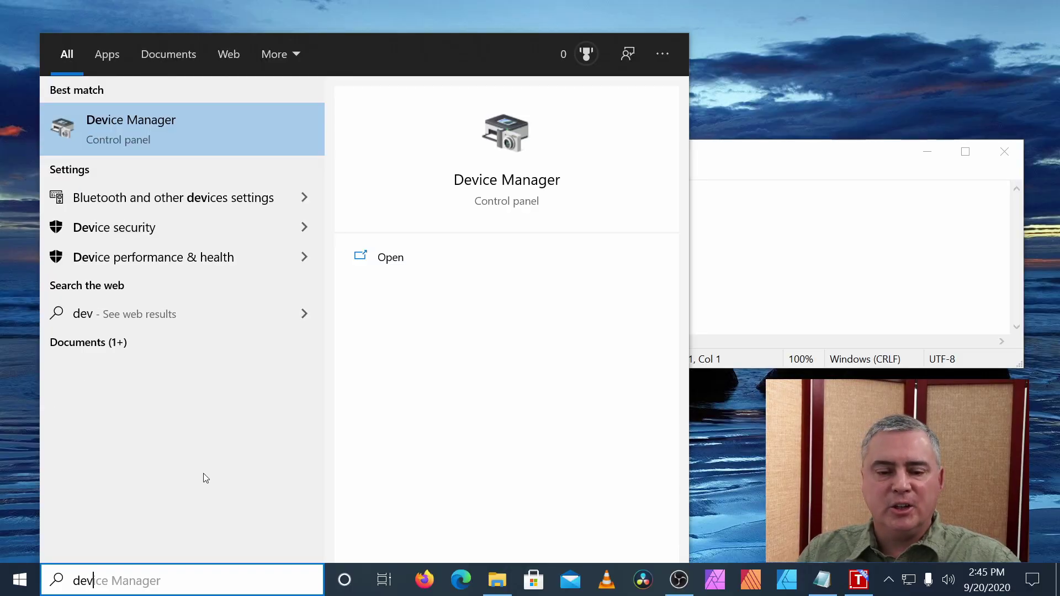
left_click(162, 130)
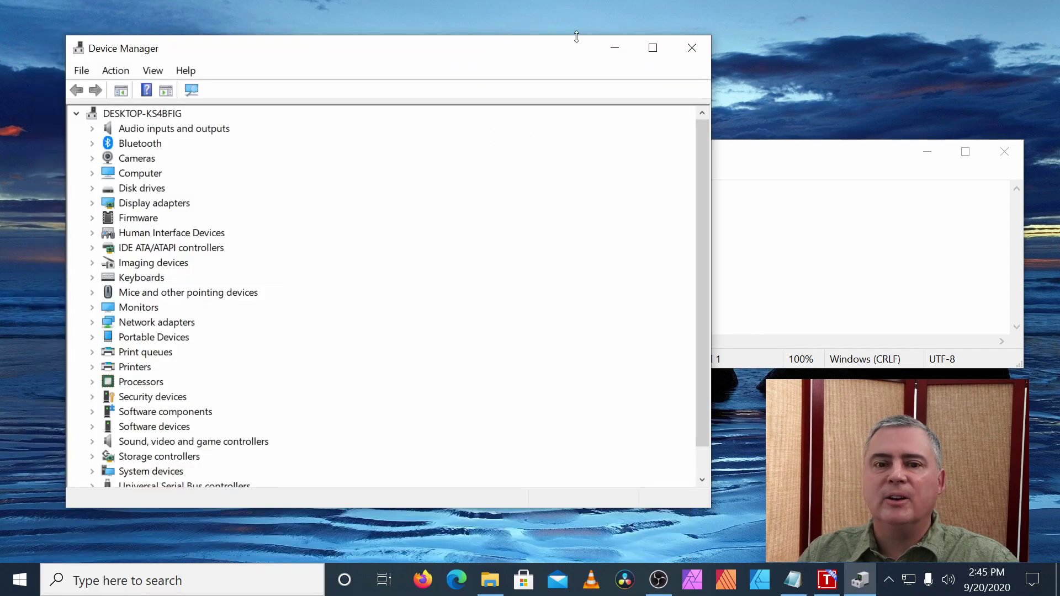
double_click(151, 298)
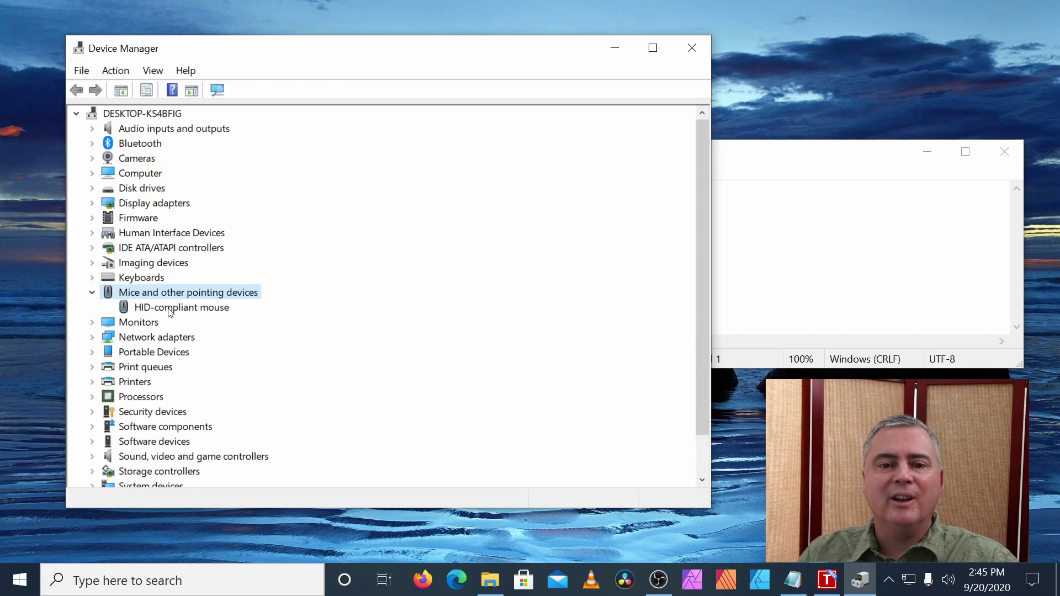
Copy the HID-compliant mouse's Device instance path from the Details tab of its Properties.
double_click(204, 308)
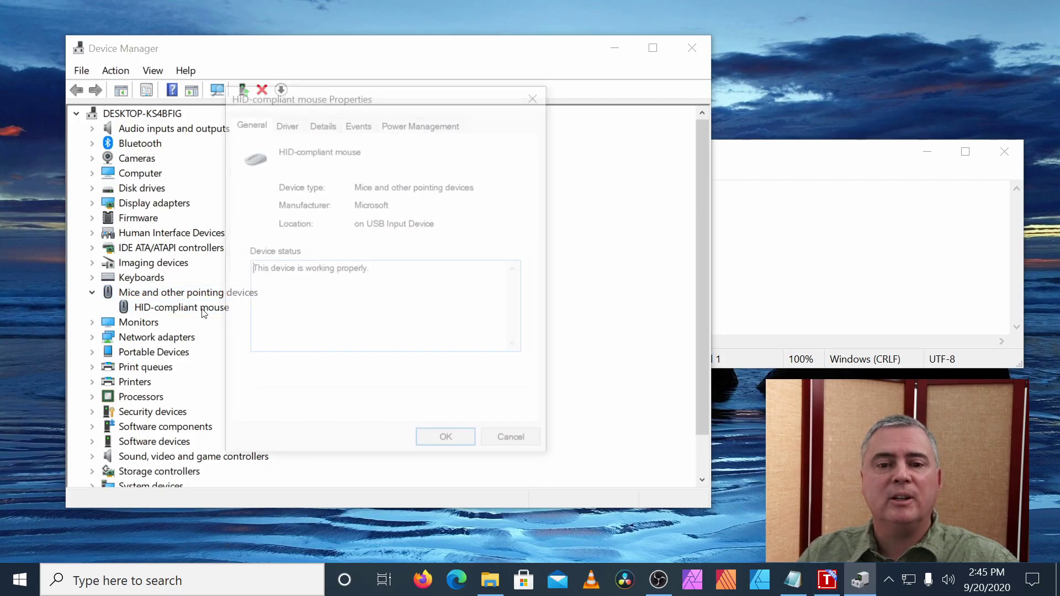
left_click(322, 125)
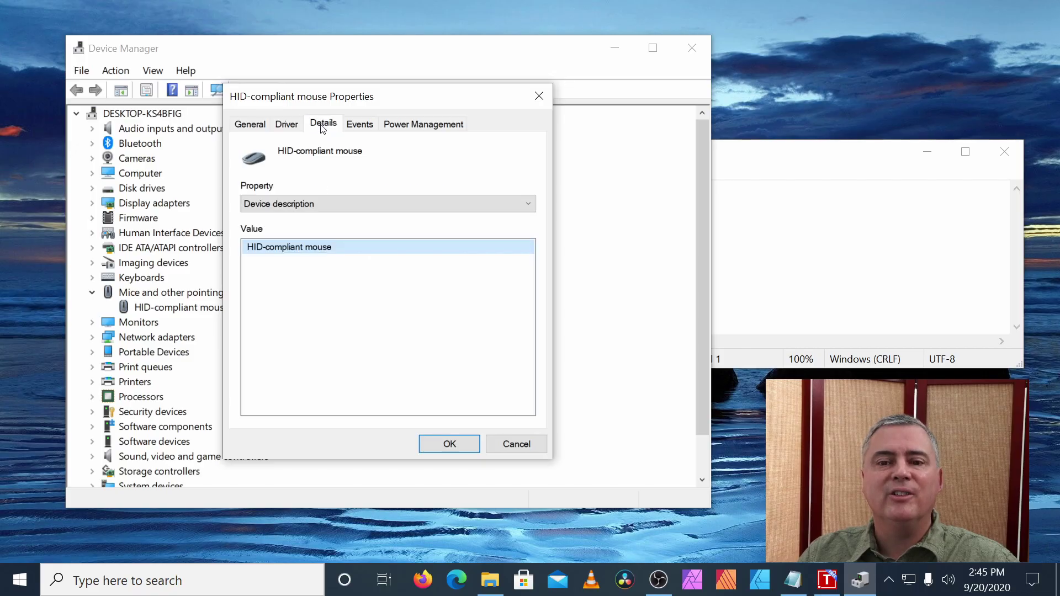
left_click(315, 204)
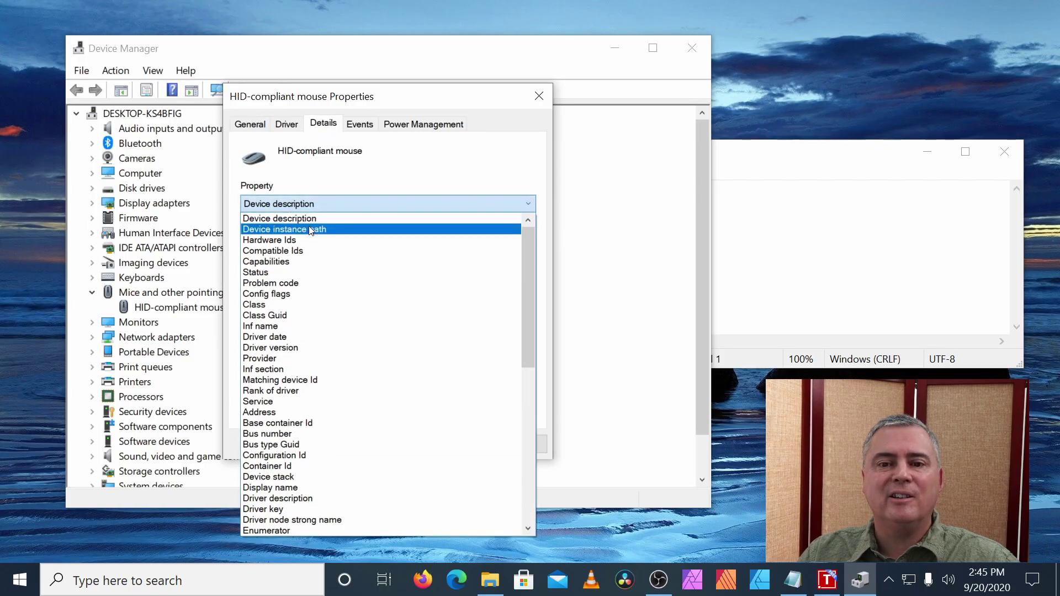
left_click(310, 229)
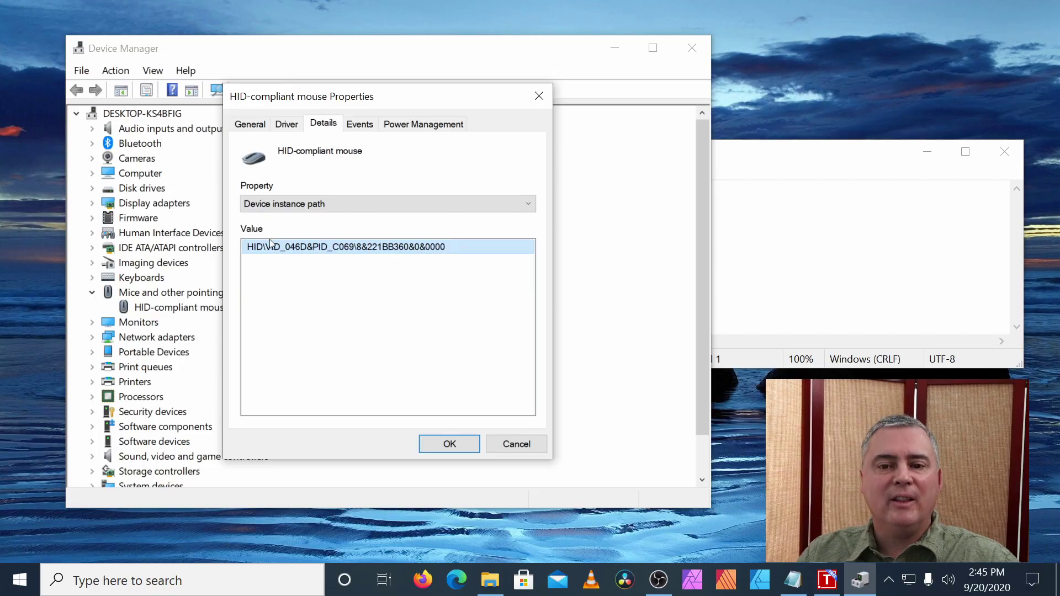
right_click(321, 242)
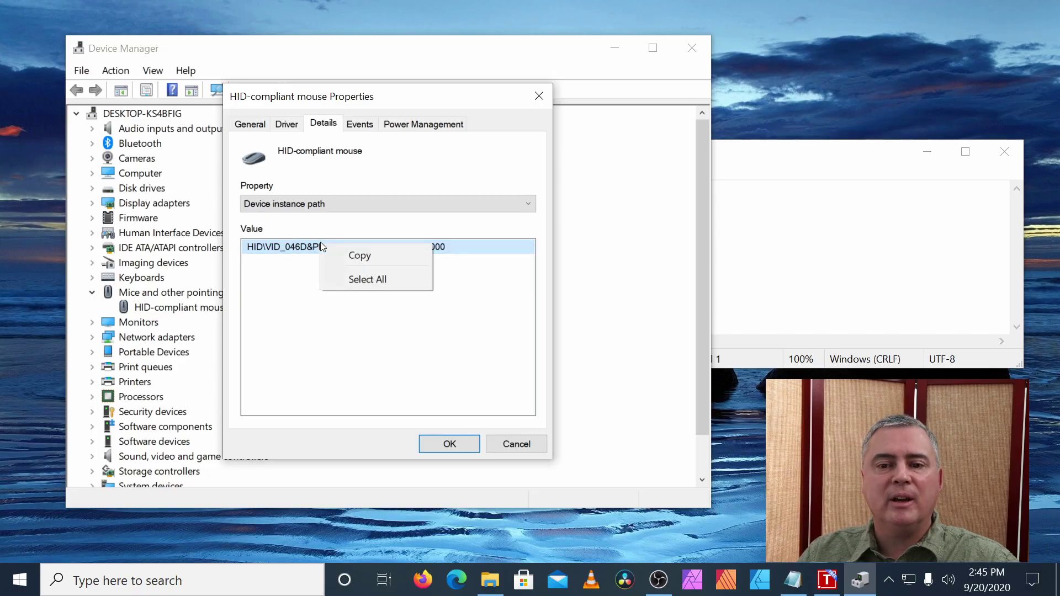
left_click(348, 255)
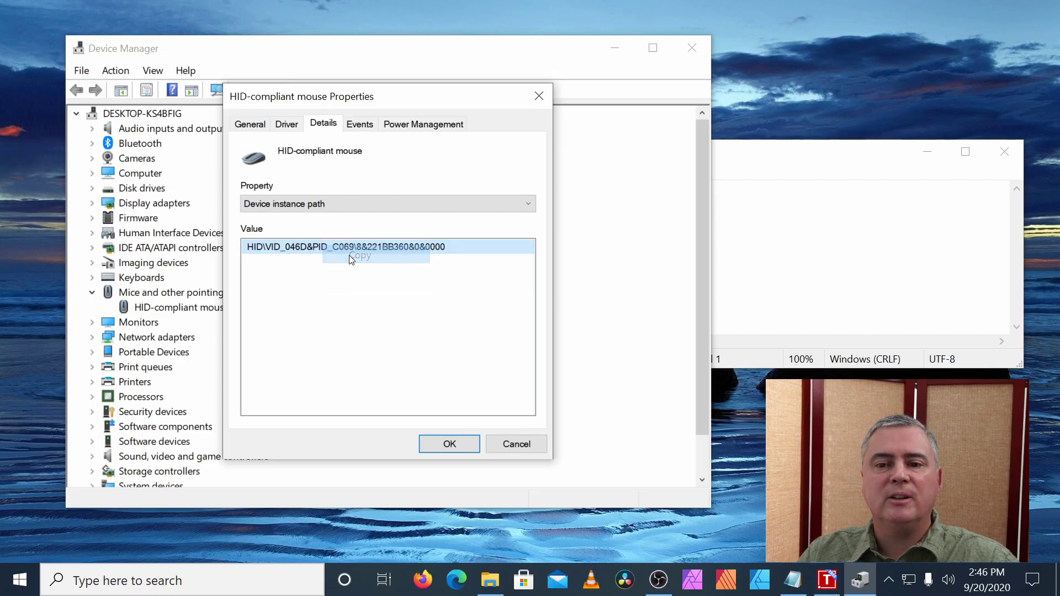
left_click(807, 161)
Paste the device instance path into Notepad, save it over Paths.txt, and close Device Manager.
right_click(611, 225)
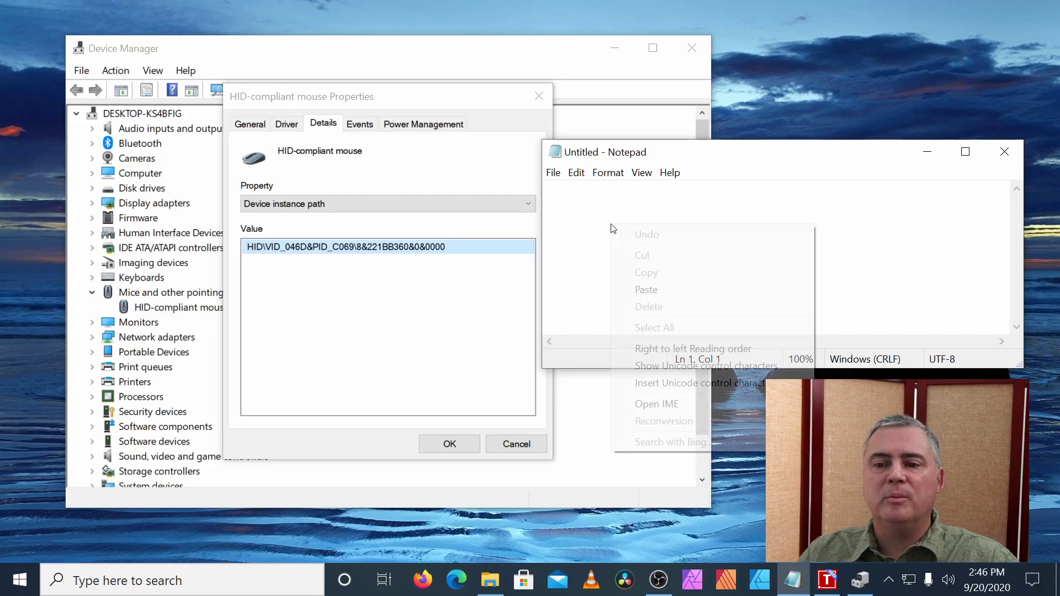
left_click(645, 289)
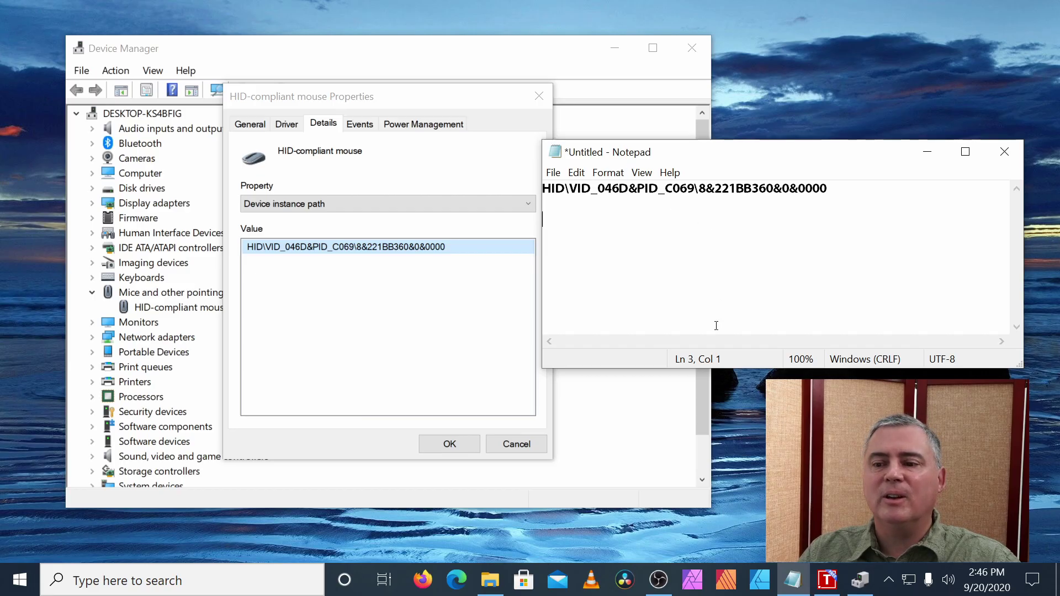
key("ctrl+s")
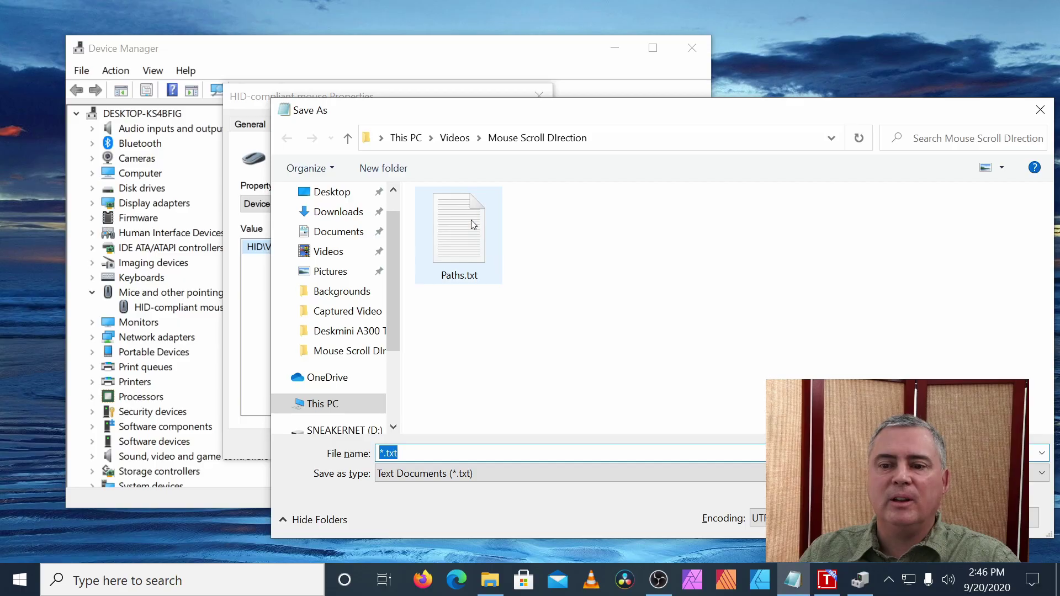
left_click(471, 220)
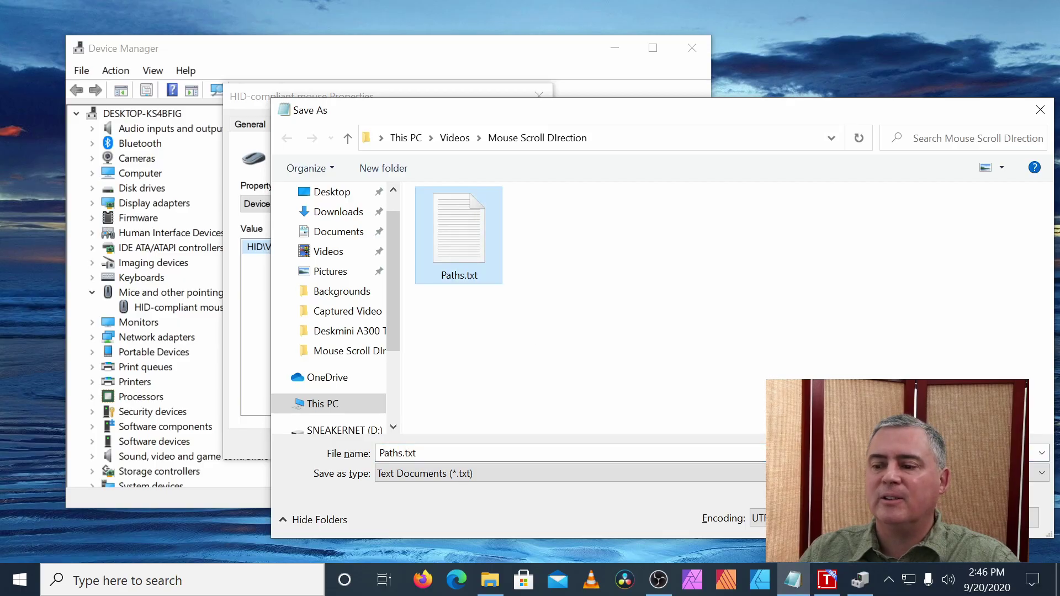
key("Return")
left_click(569, 292)
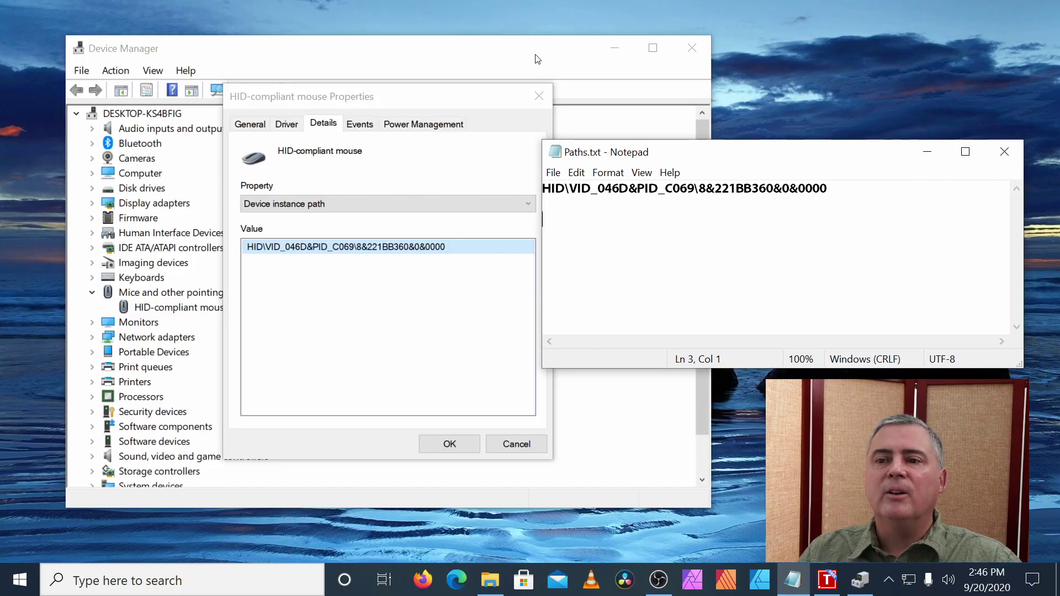
left_click(538, 96)
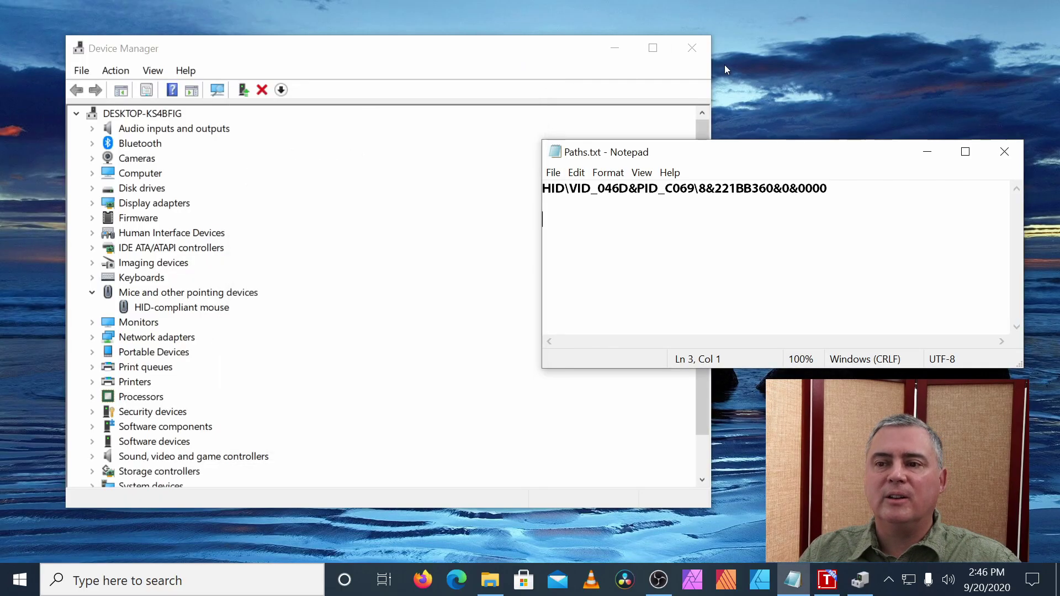
left_click(691, 48)
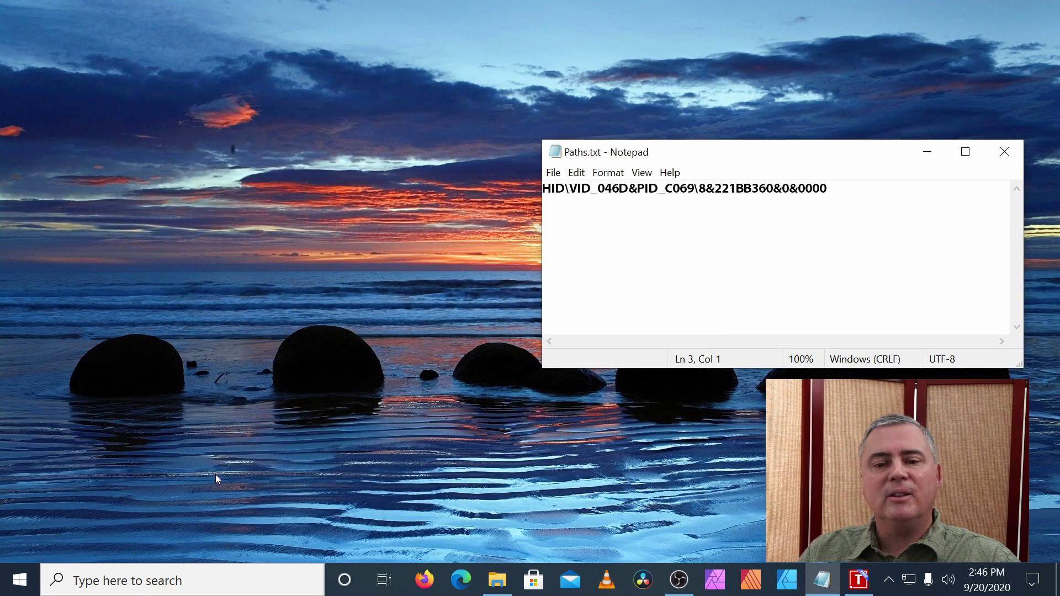
Launch Registry Editor from a Windows search for 'reg'.
left_click(184, 568)
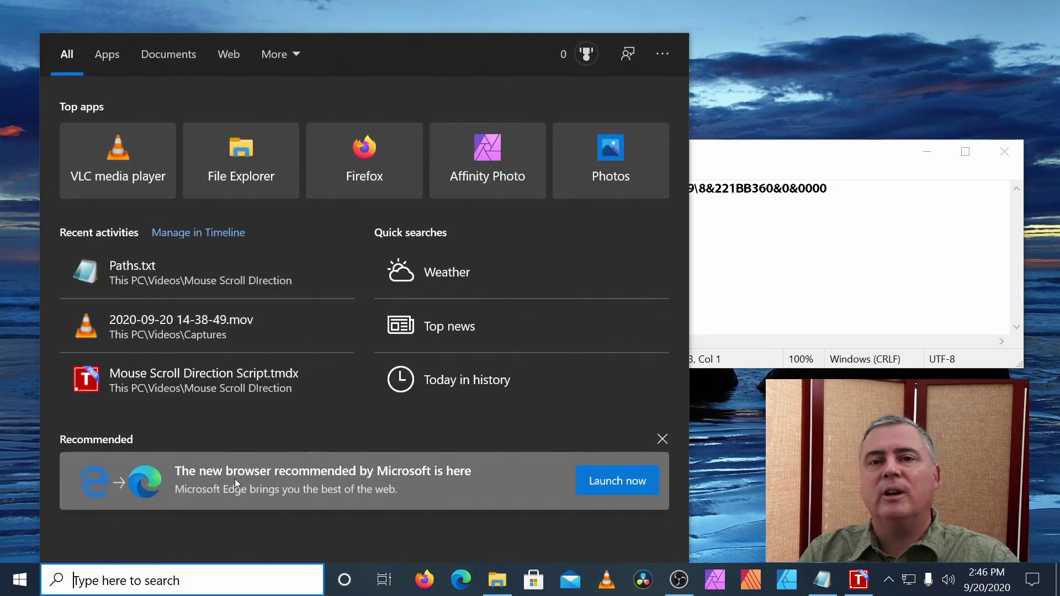
type("re")
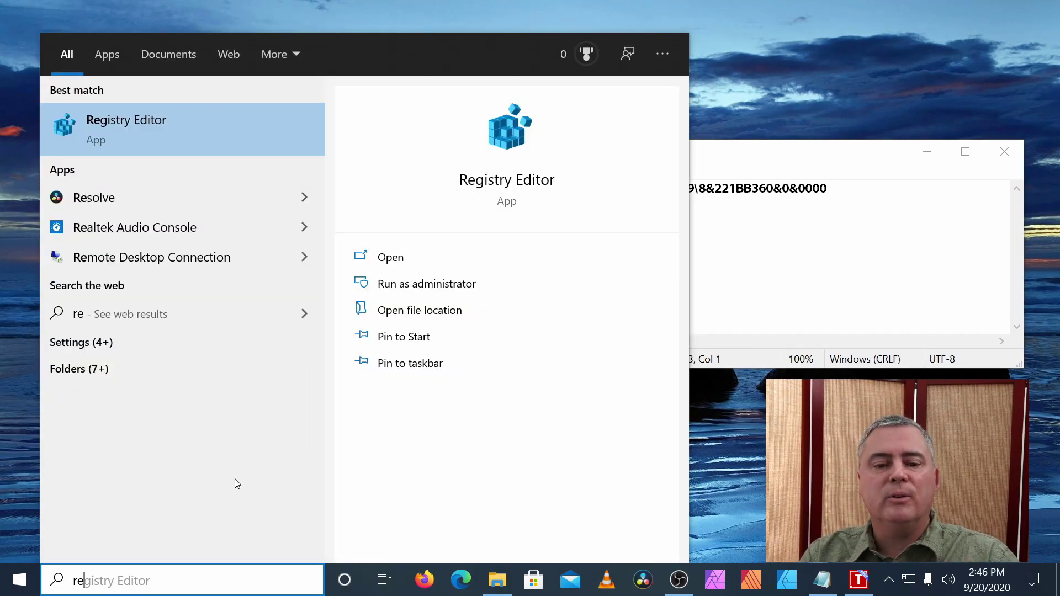
type("g")
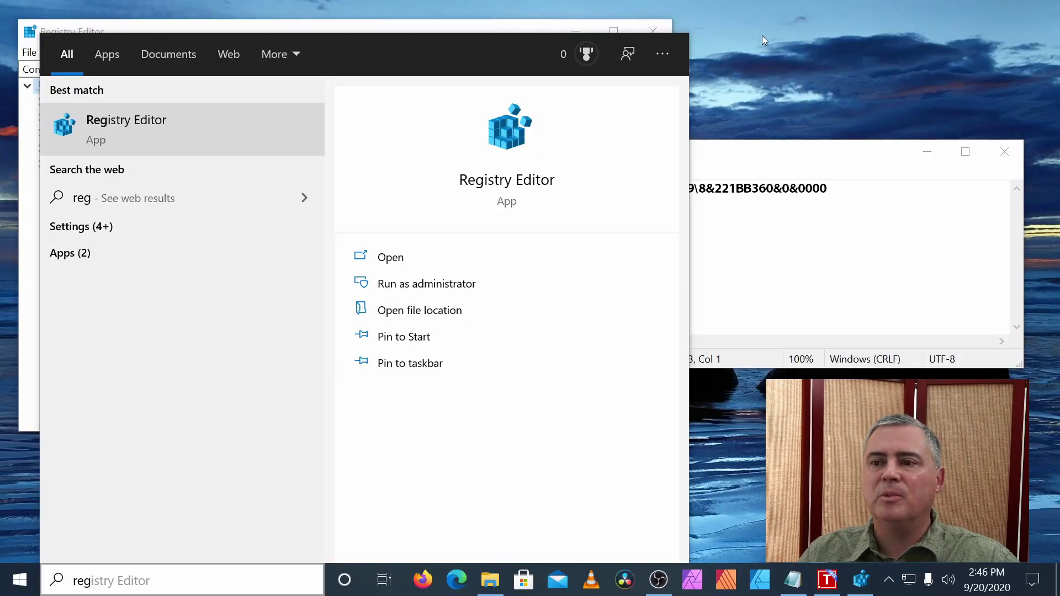
left_click(496, 31)
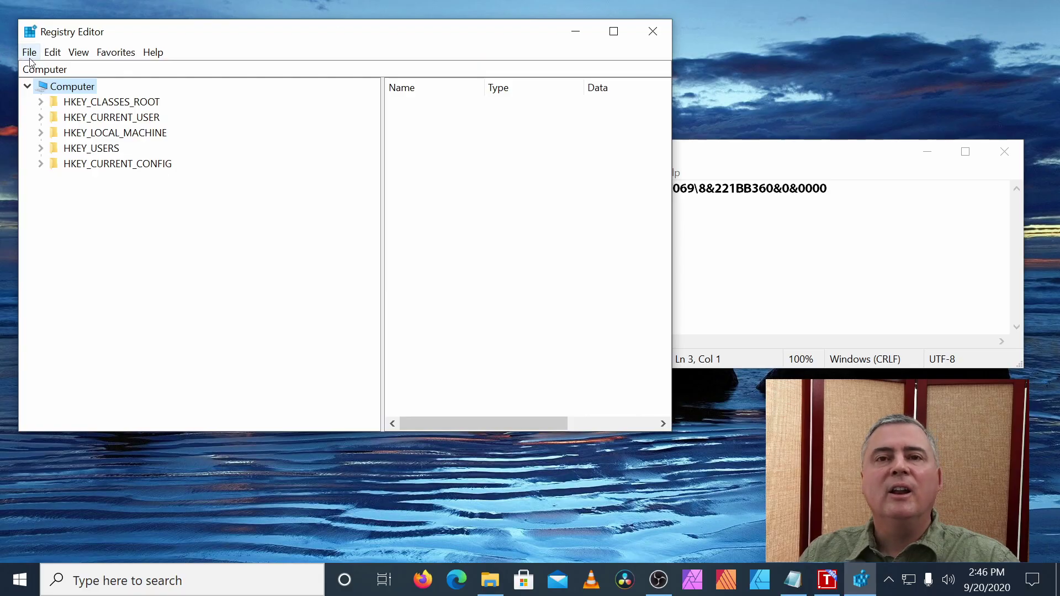
Expand HKEY_LOCAL_MACHINE\SYSTEM\CurrentControlSet\Enum\HID in the registry tree.
double_click(114, 134)
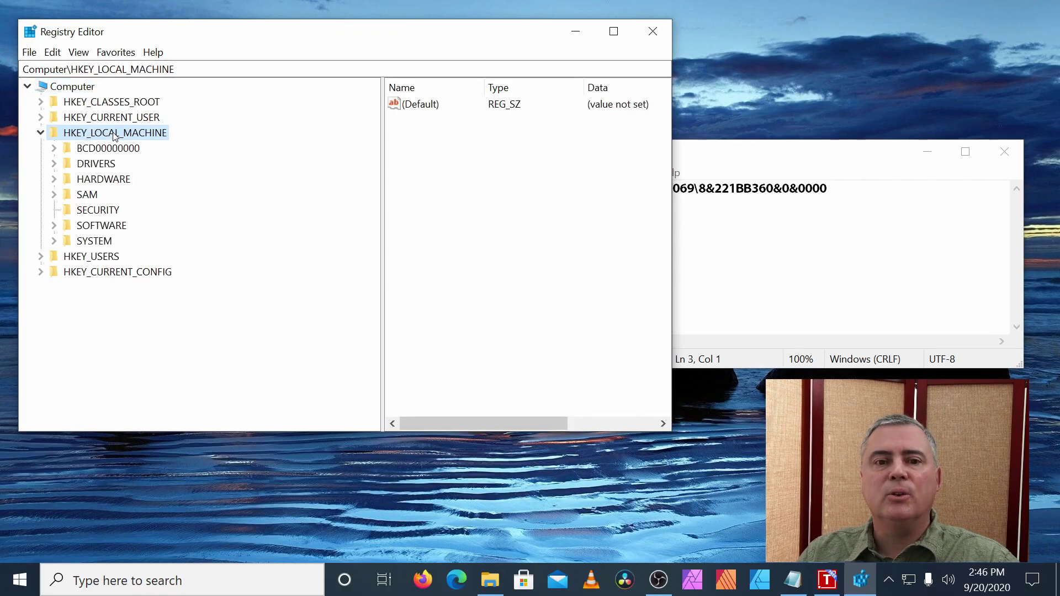
double_click(103, 242)
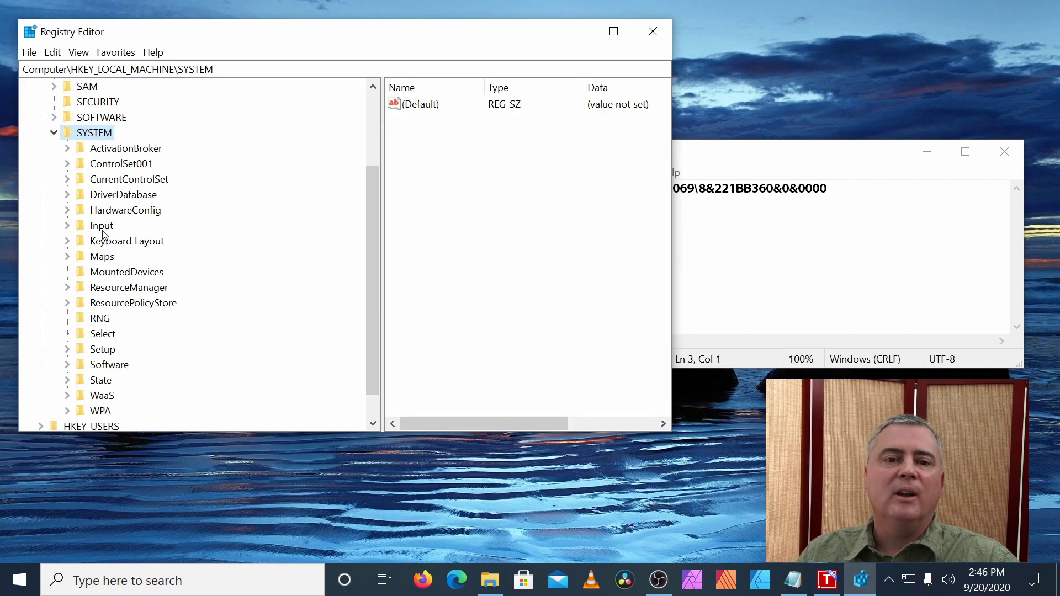
left_click(111, 182)
double_click(111, 182)
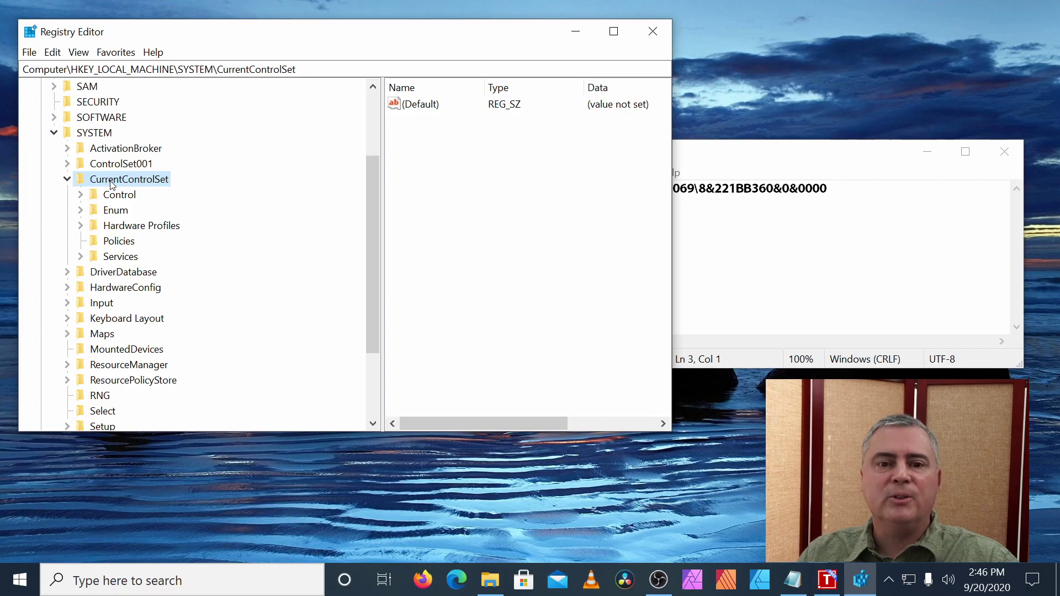
double_click(115, 211)
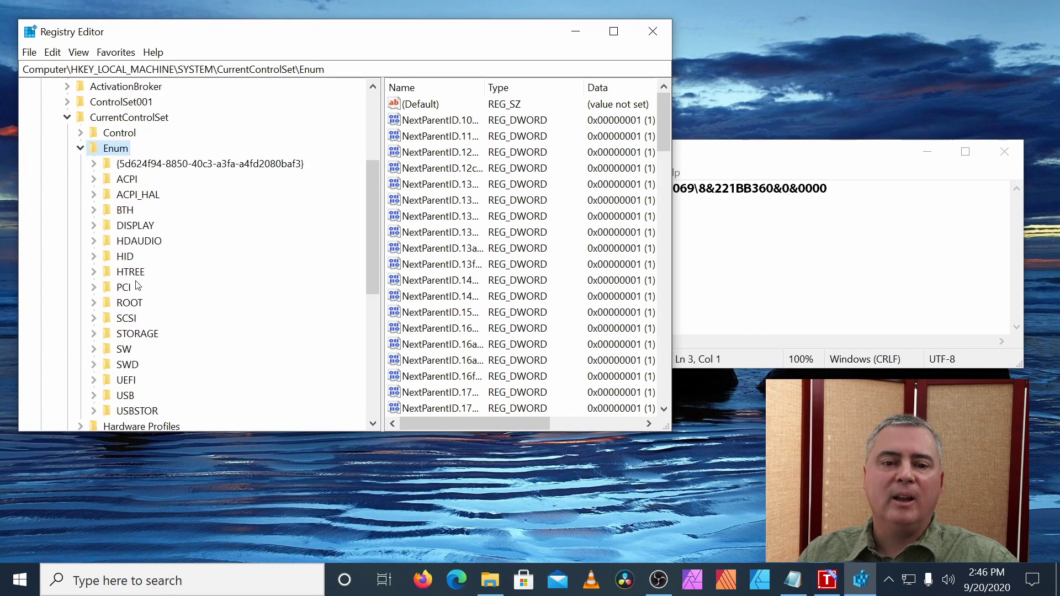
double_click(127, 257)
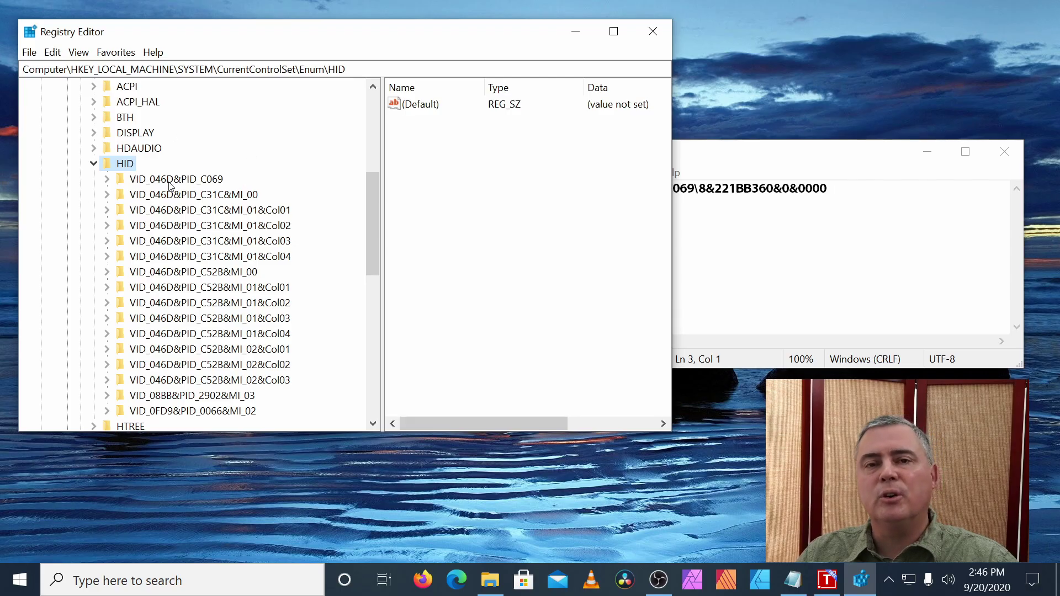
left_click(815, 169)
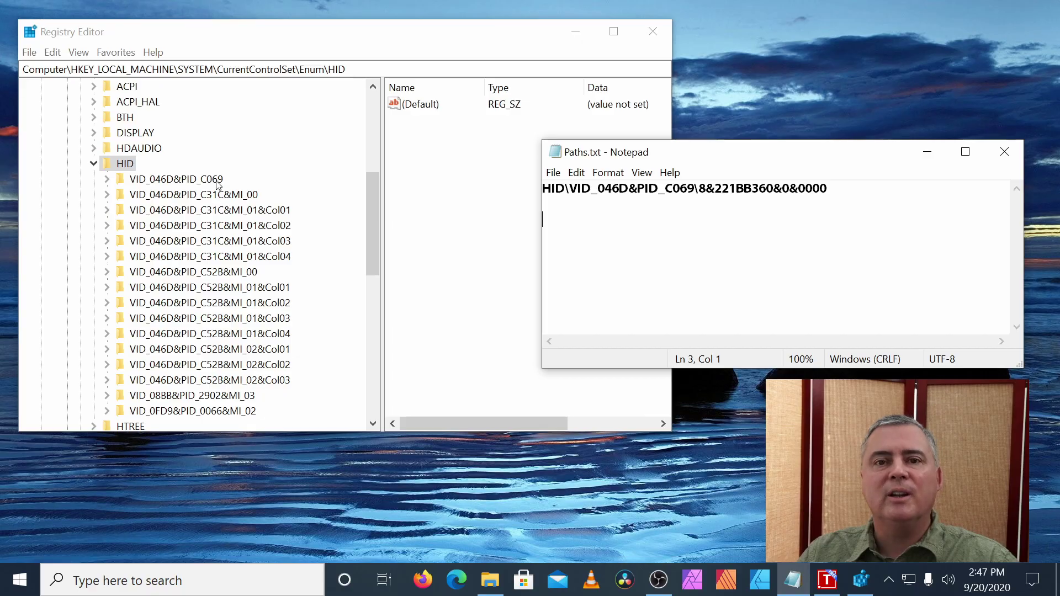
Expand VID_046D&PID_C069 and 8&221bb360&0&0000, then select the Device Parameters key.
double_click(194, 181)
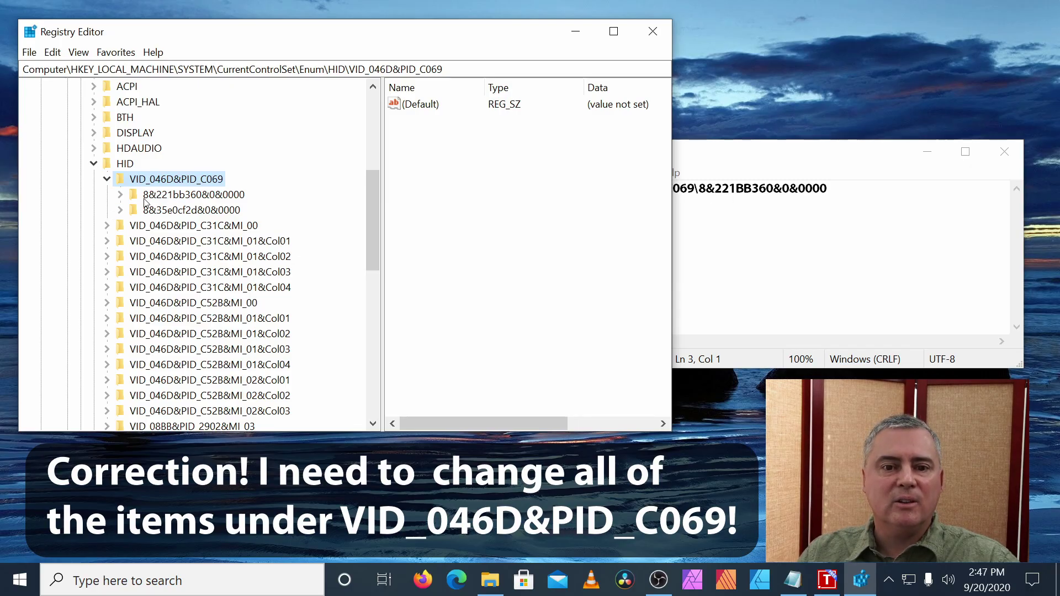
double_click(191, 195)
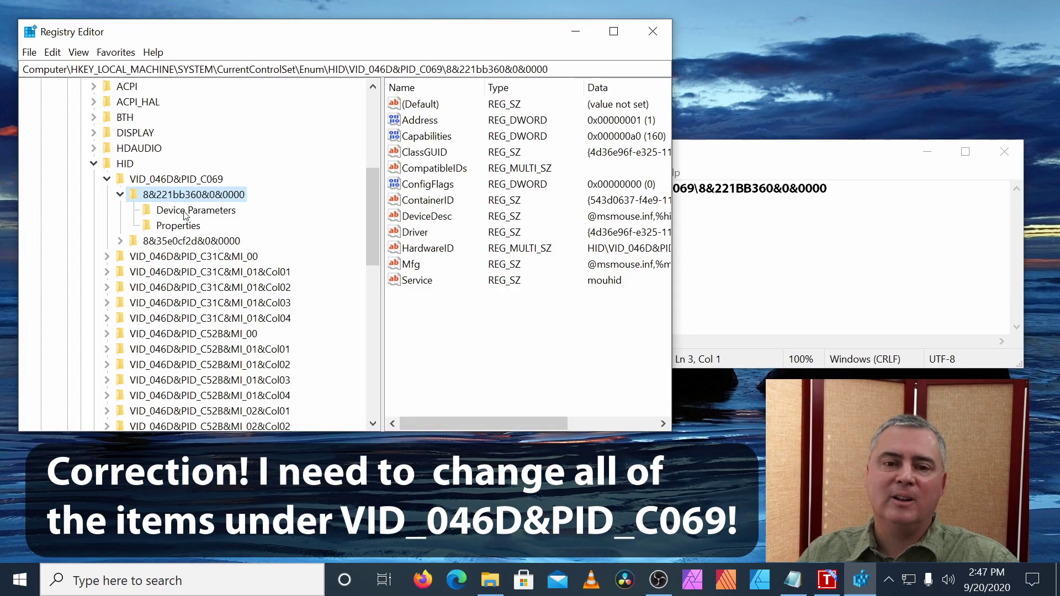
left_click(184, 214)
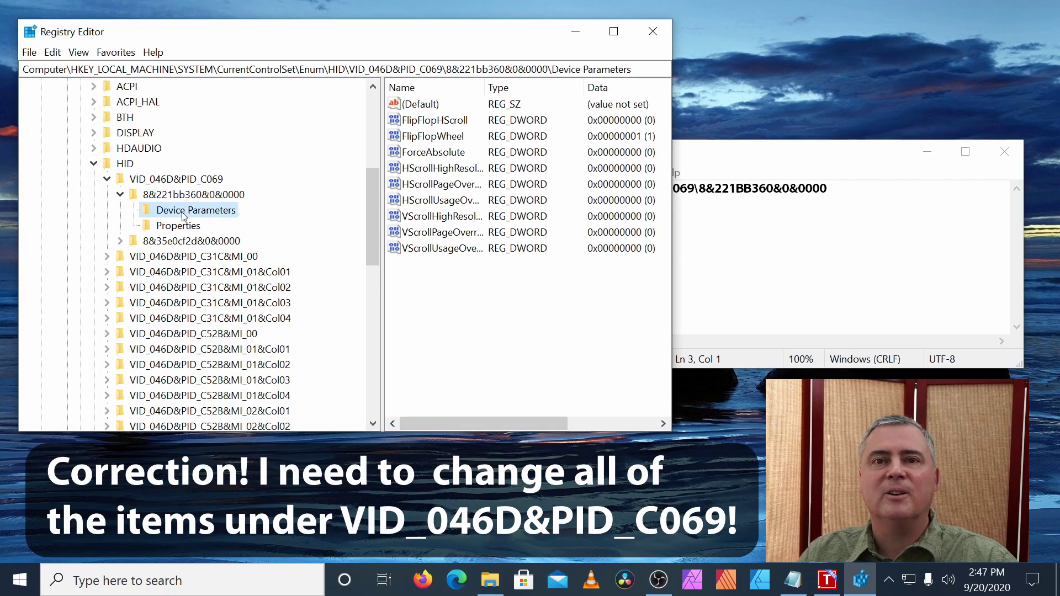
Change FlipFlopWheel's value data from 0 to 1 and save it.
double_click(436, 136)
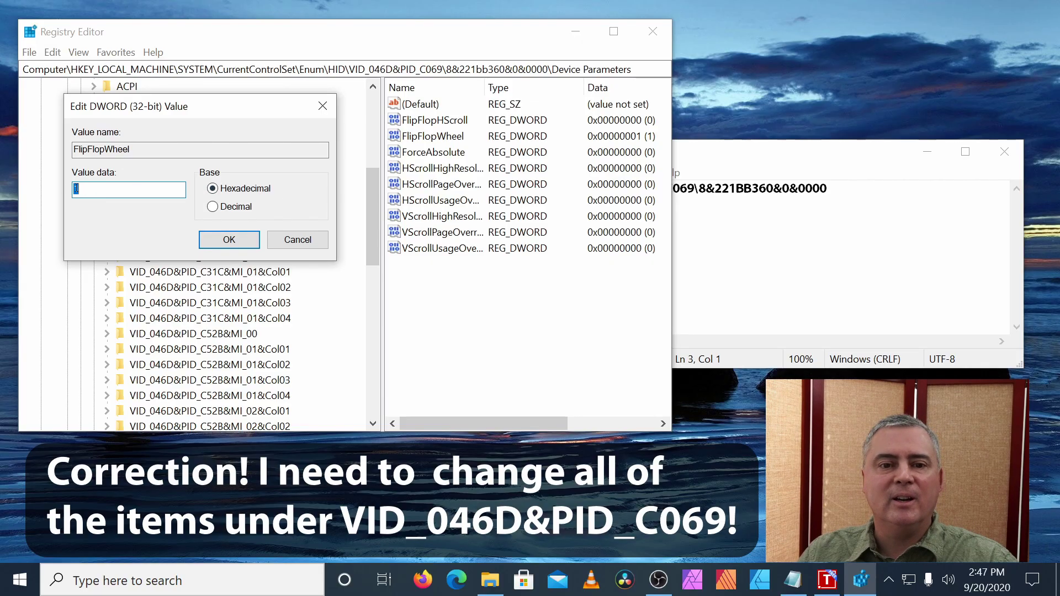
type("0")
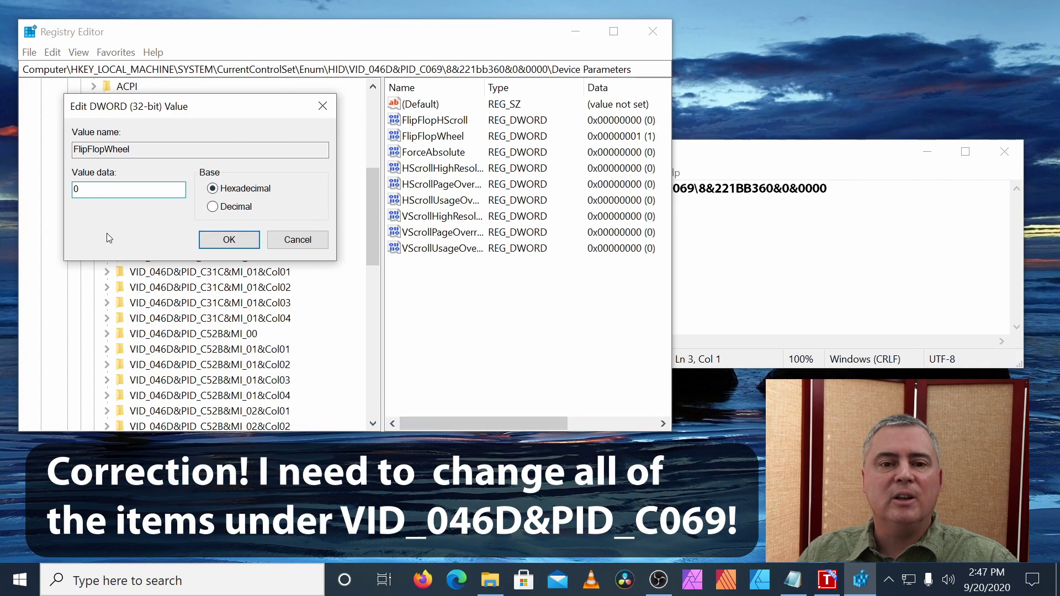
key("shift+Home")
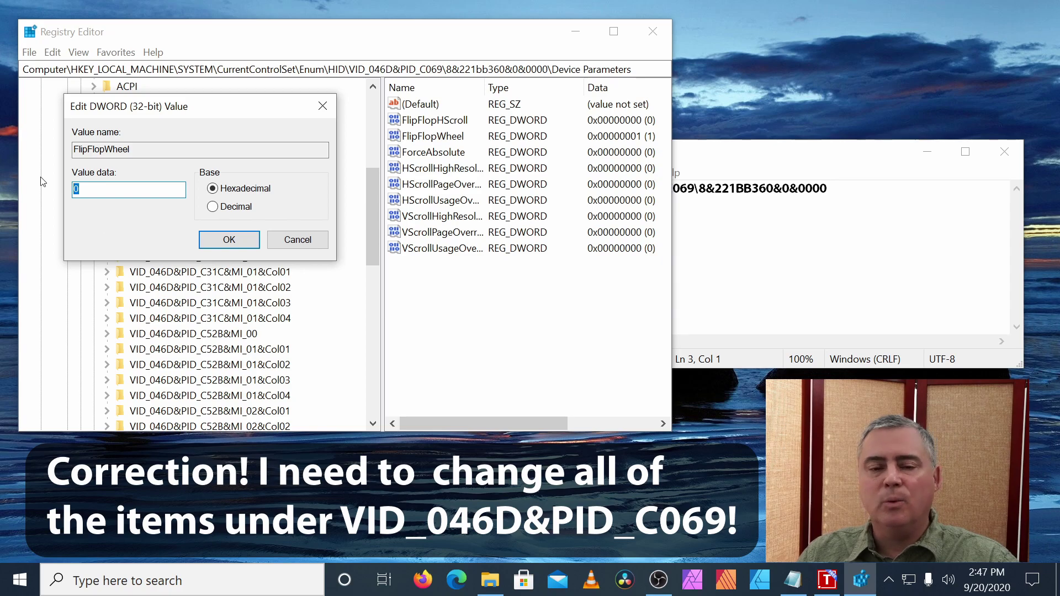
type("1")
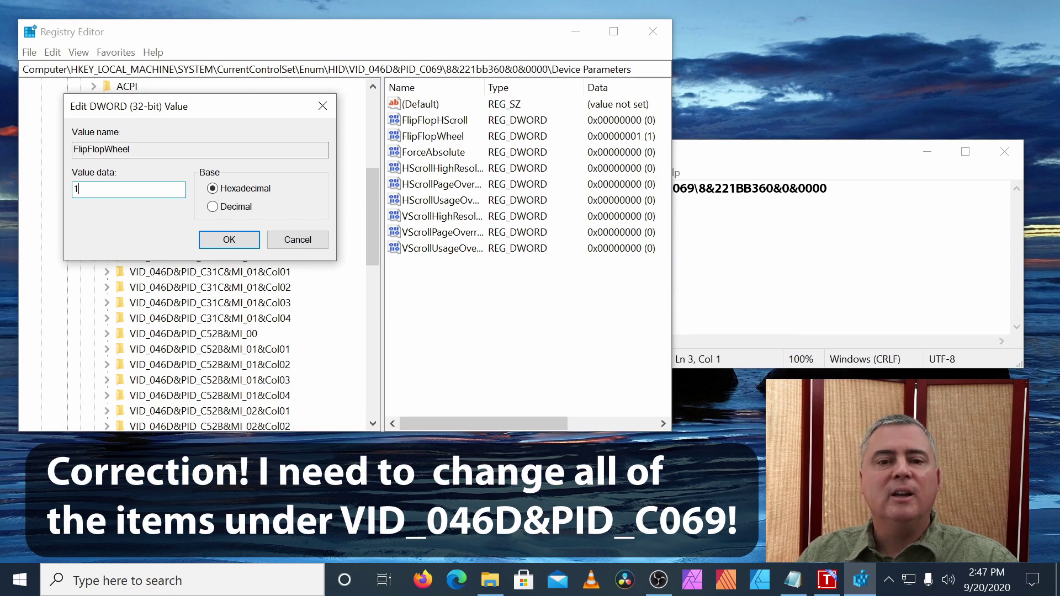
left_click(244, 244)
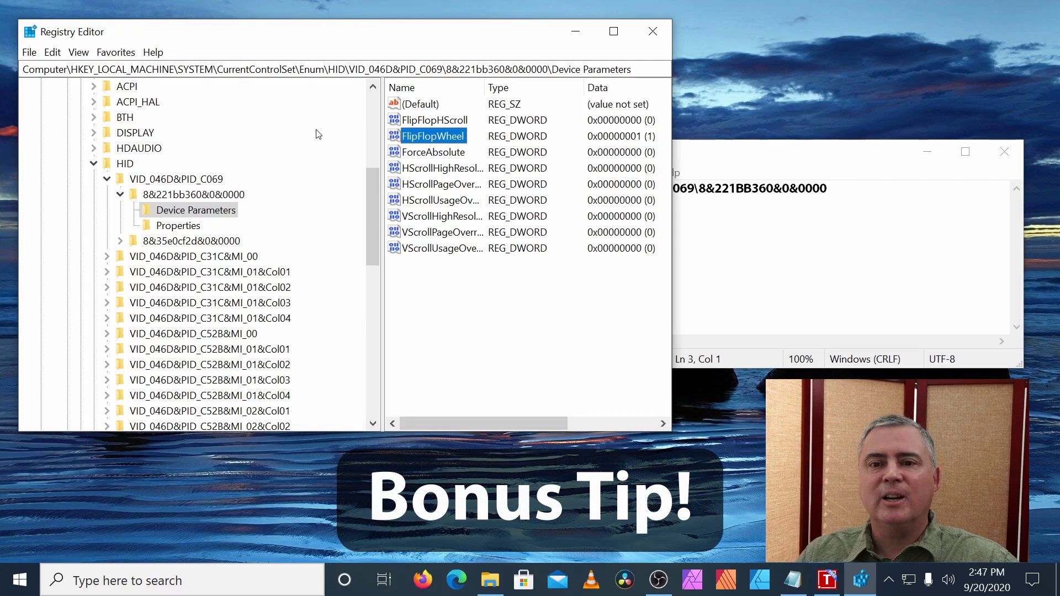
left_click(634, 69)
Copy the Device Parameters registry path from the address bar and paste it as a new line in Paths.txt.
left_click_drag(634, 69, 21, 67)
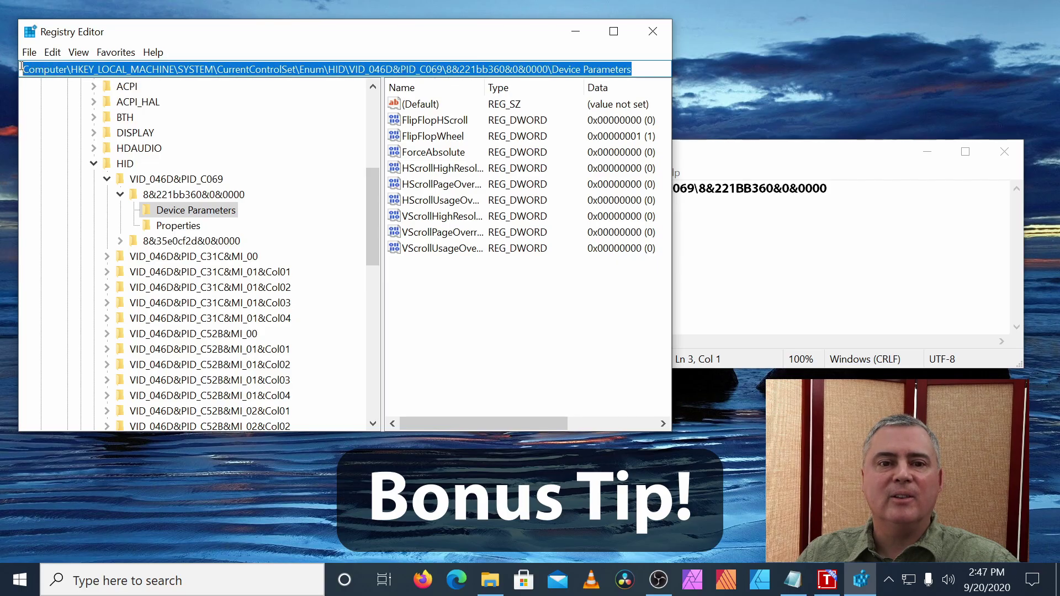
right_click(53, 65)
left_click(83, 111)
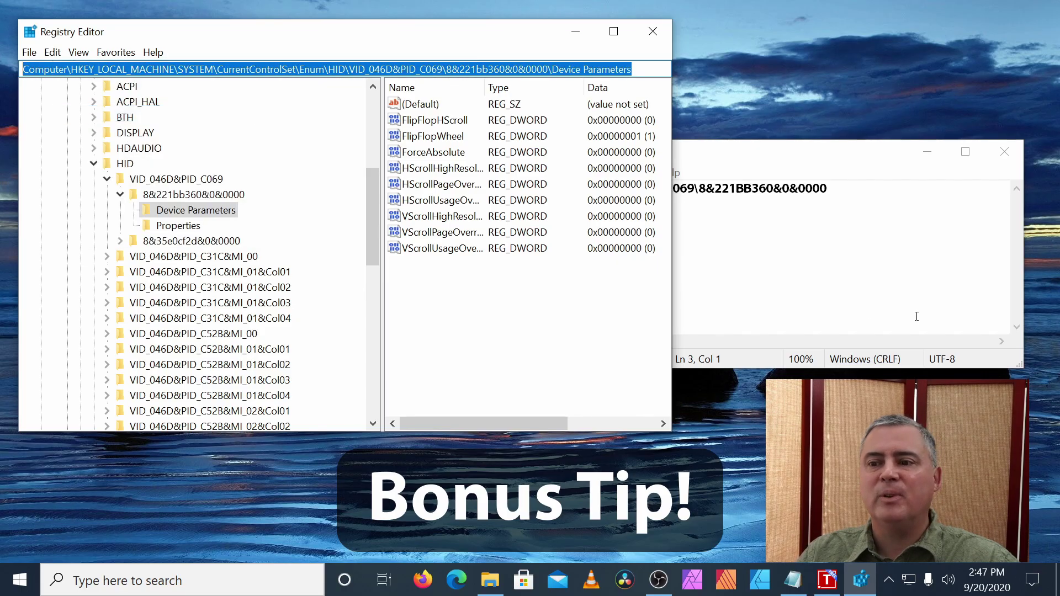
left_click(917, 316)
right_click(699, 227)
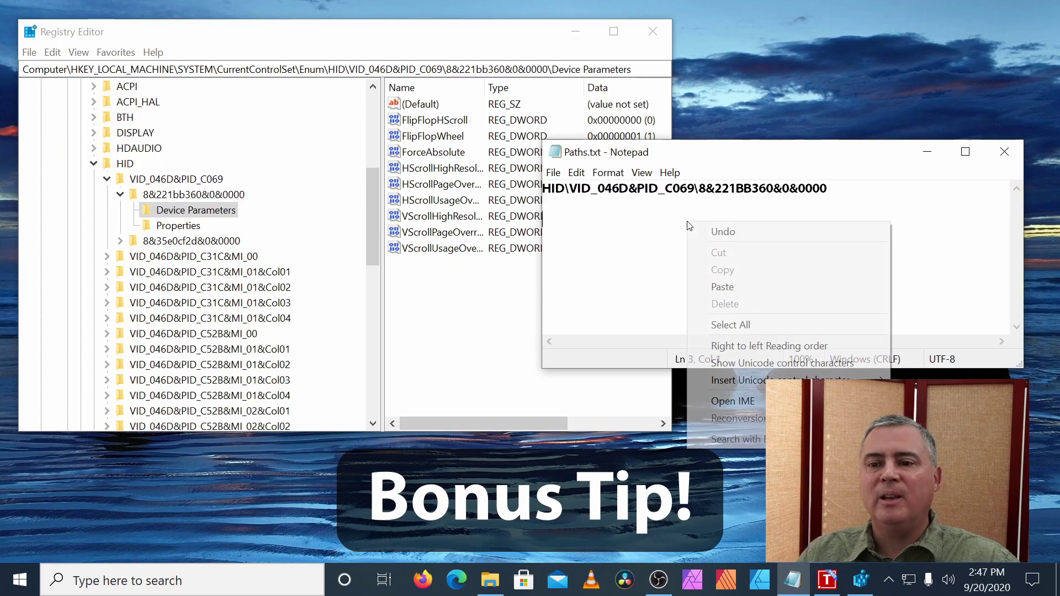
left_click(705, 284)
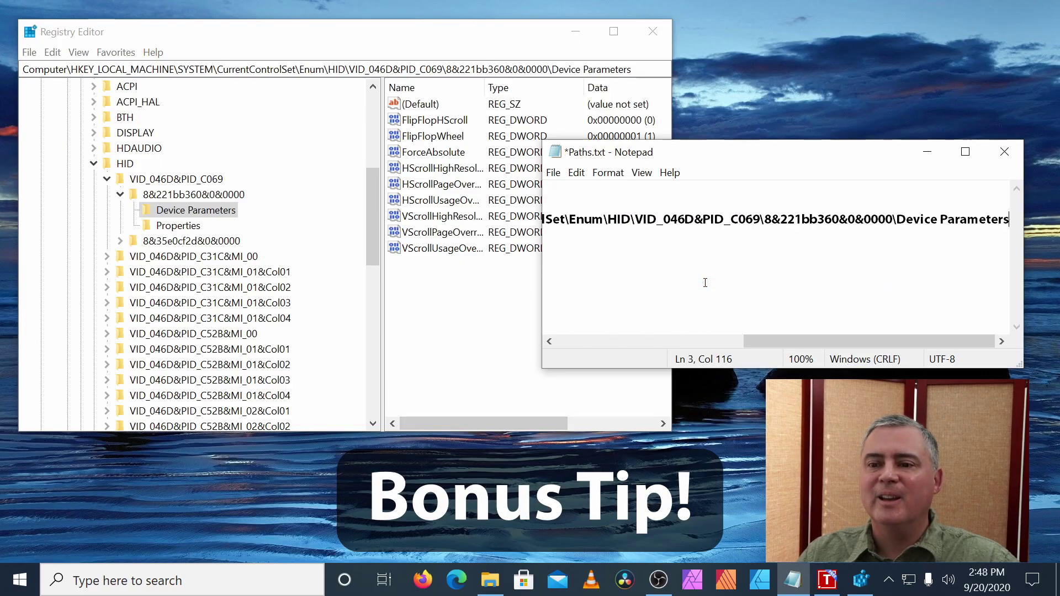
left_click_drag(753, 339, 566, 340)
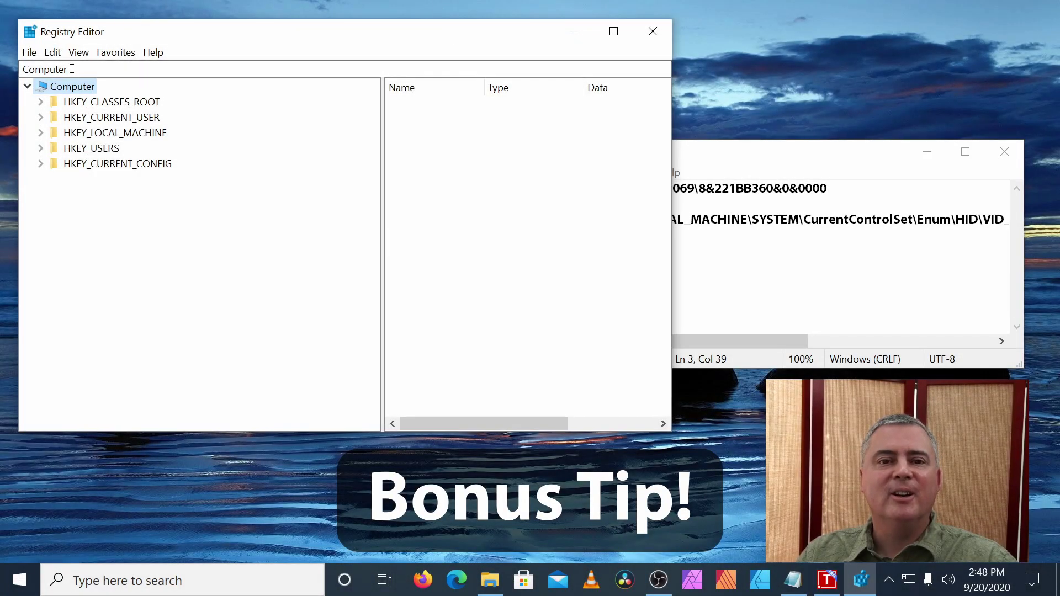
Paste the copied Device Parameters path into the Registry Editor address bar and go to it.
left_click(73, 69)
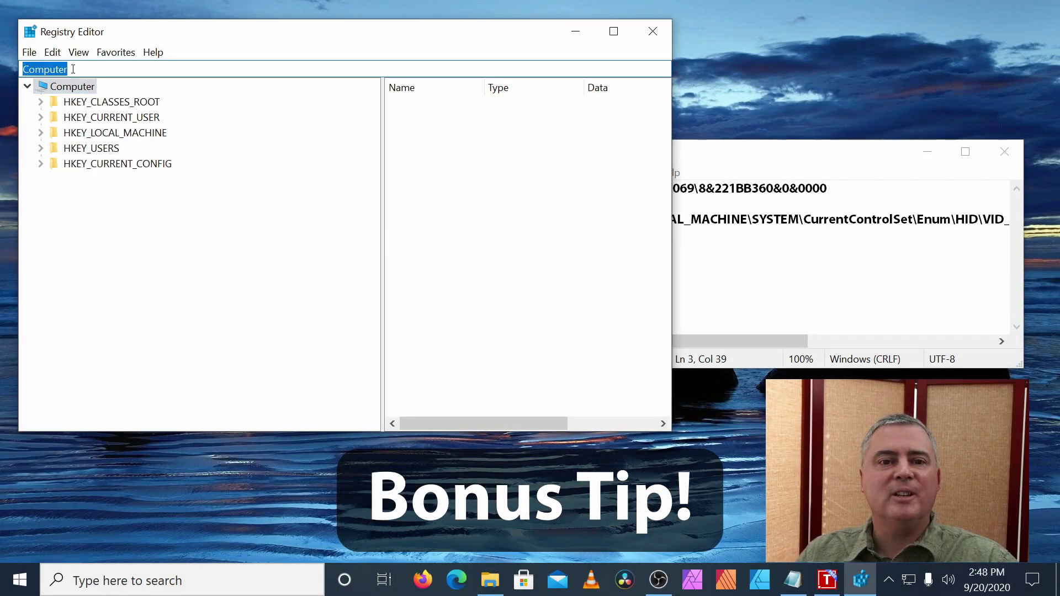
right_click(73, 69)
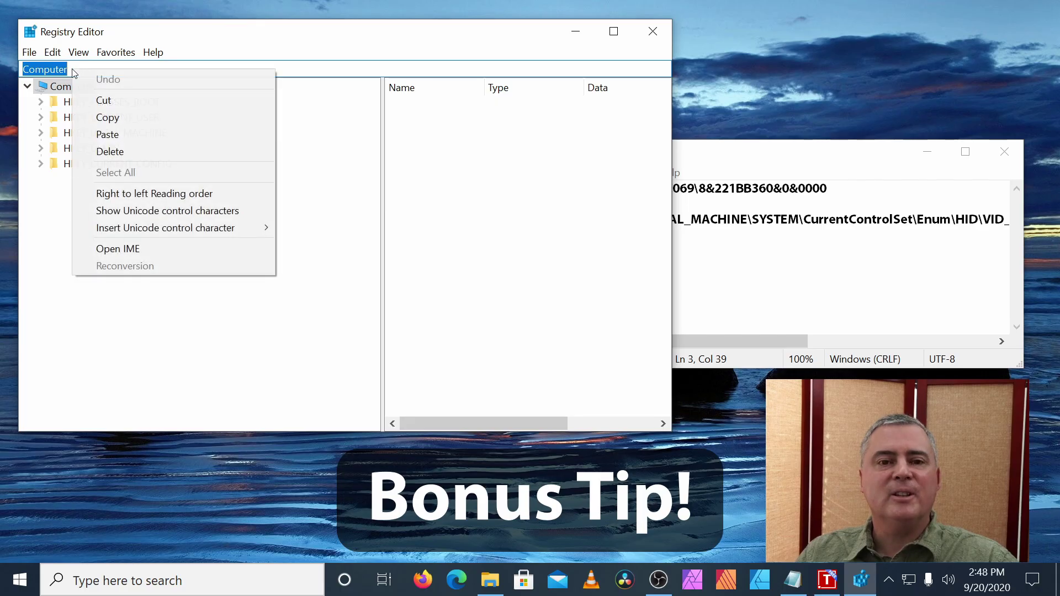
left_click(101, 135)
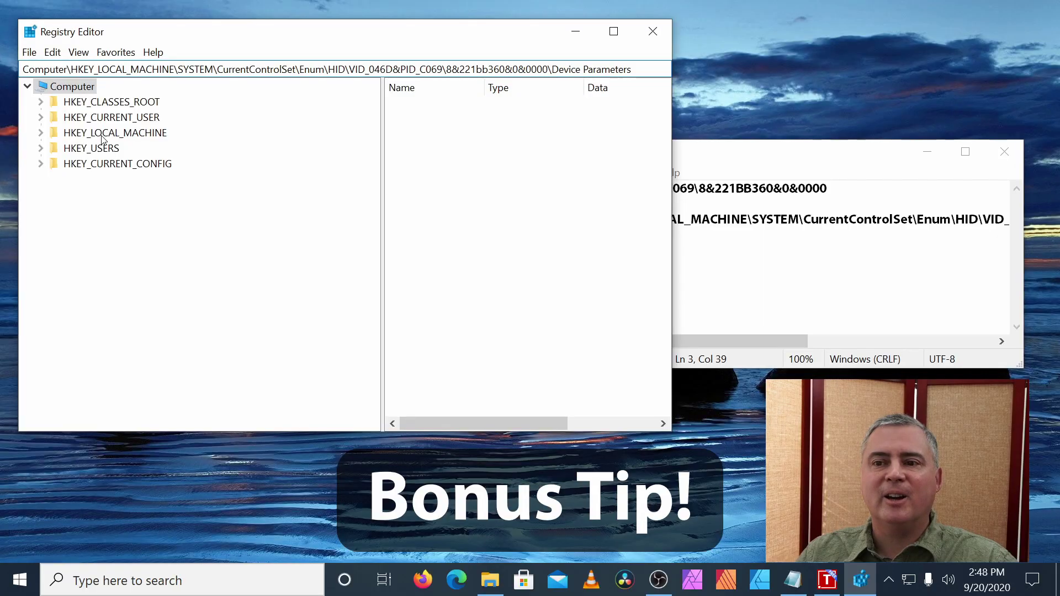
key("Return")
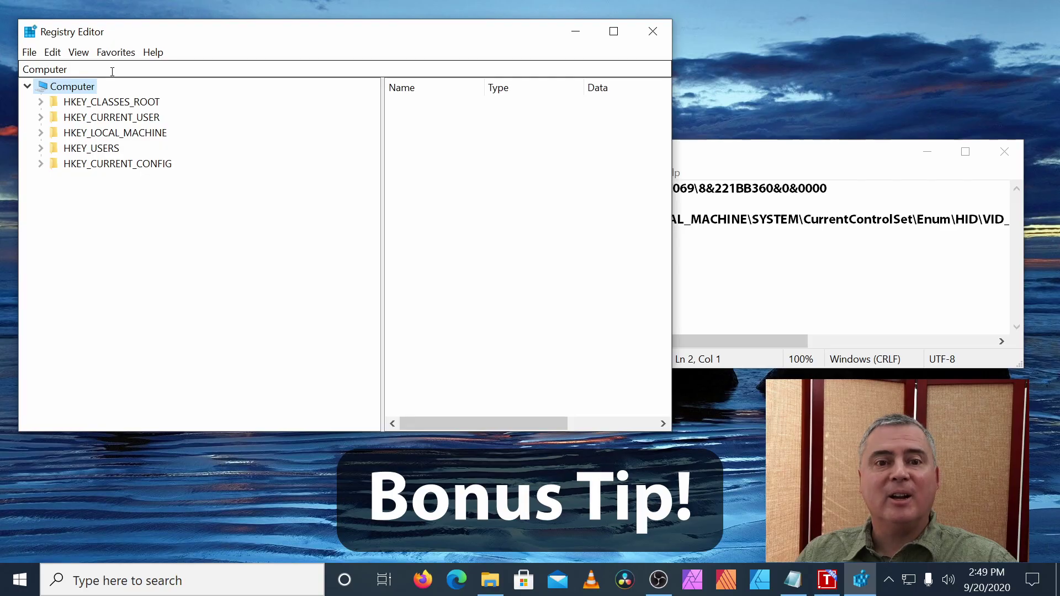
Paste the Enum\HID path into the address bar to go straight to the HID key.
left_click(112, 71)
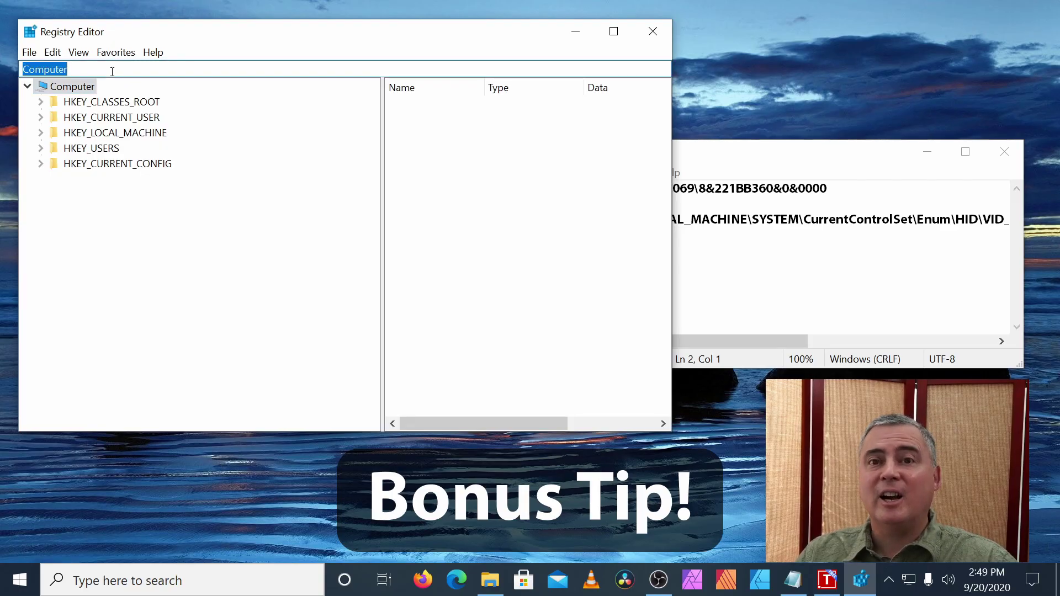
key("ctrl+v")
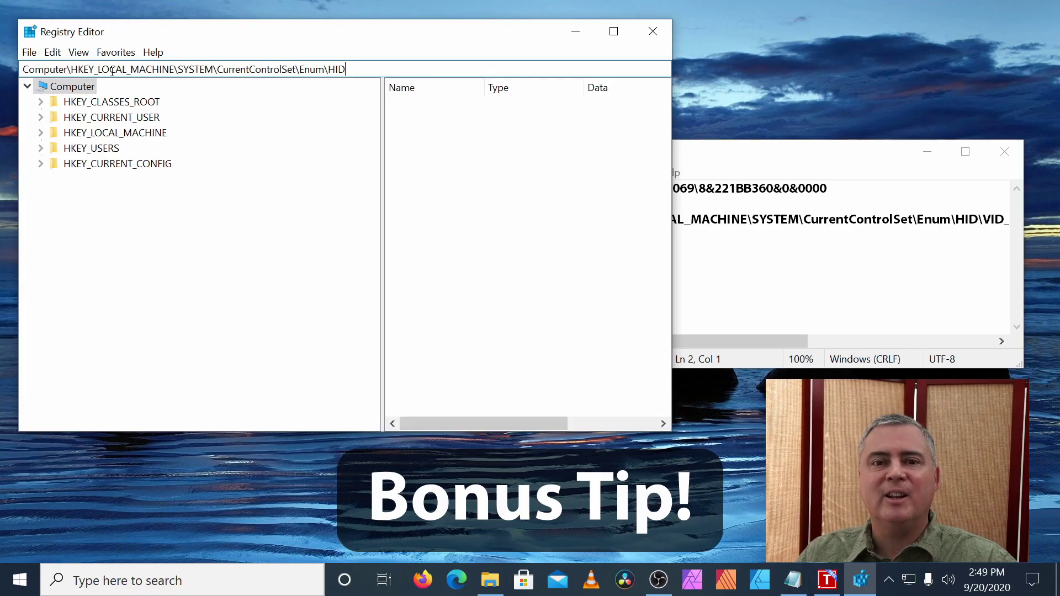
key("Return")
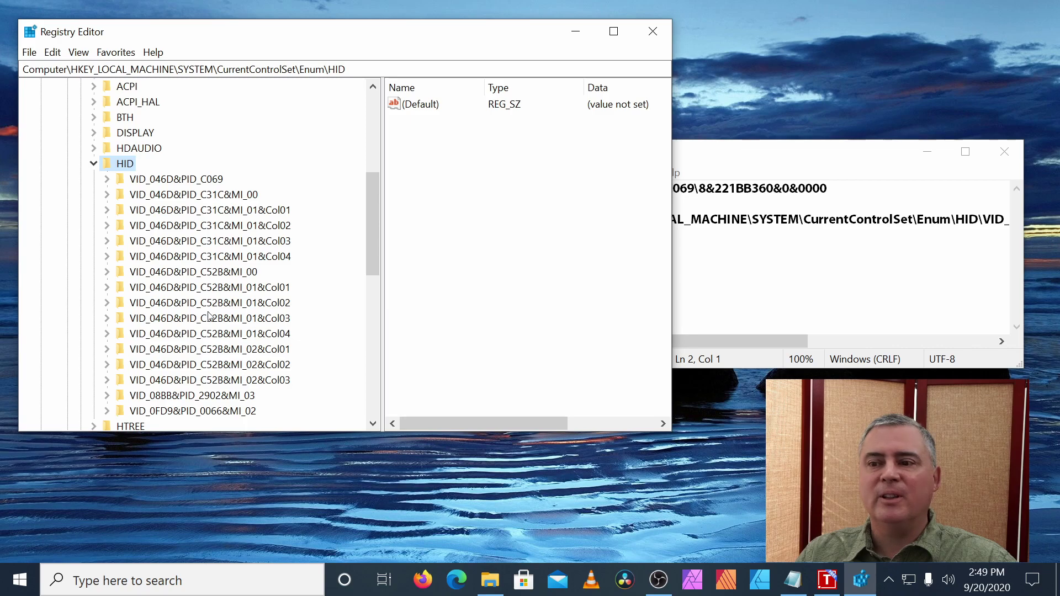
left_click(816, 159)
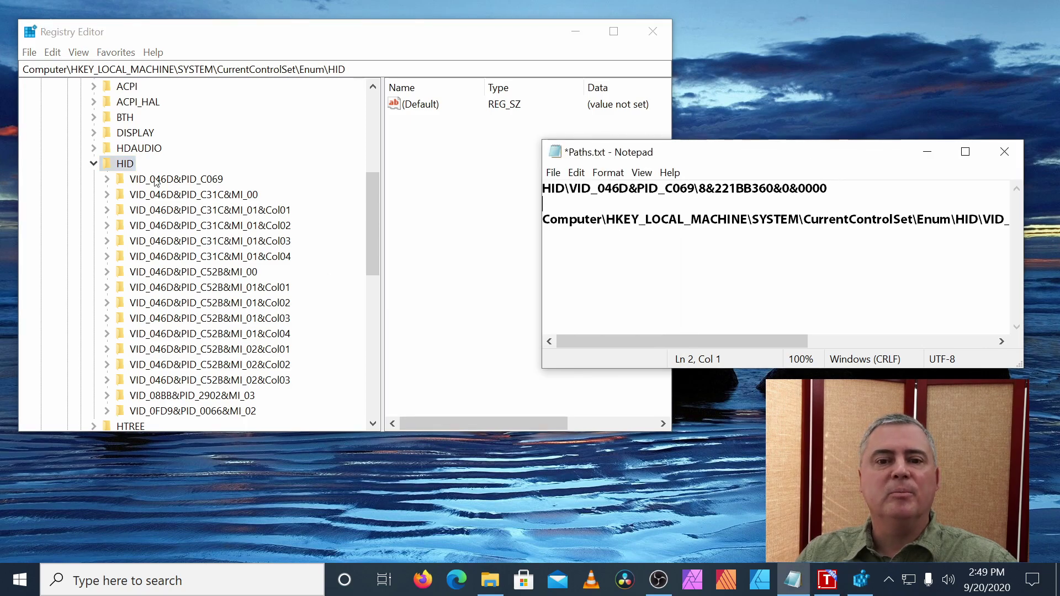